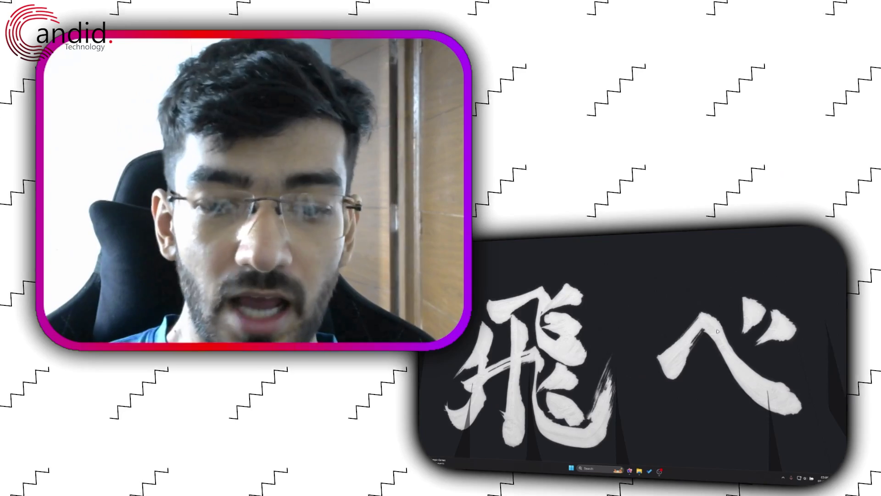
Install the YouTube Stats Tracker plugin into Stream Deck from its Elgato Marketplace page
left_click(630, 471)
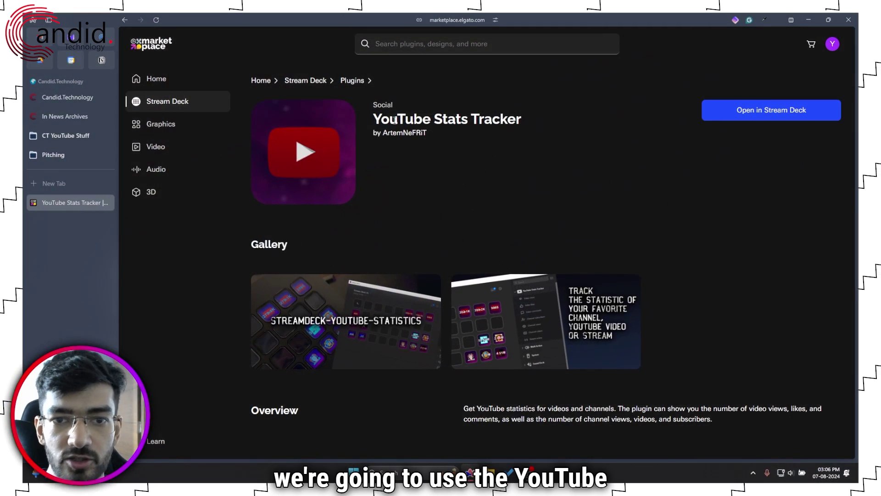
left_click_drag(395, 120, 516, 123)
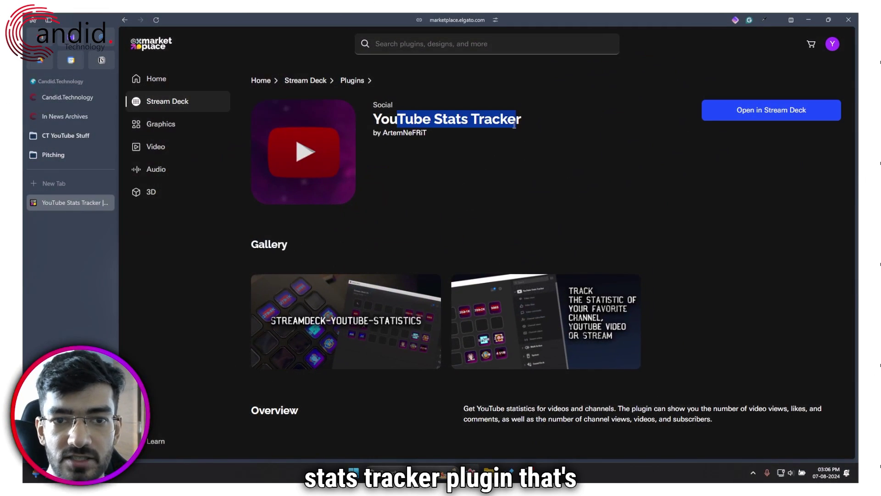
left_click(508, 158)
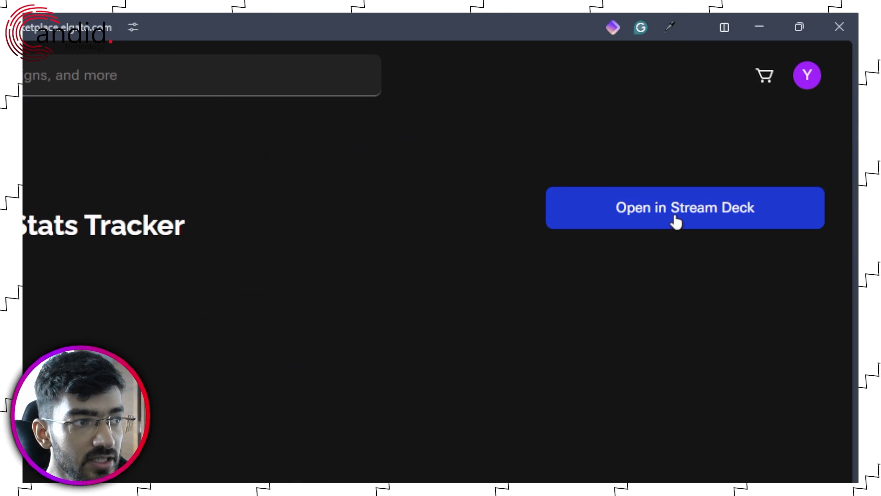
left_click(765, 116)
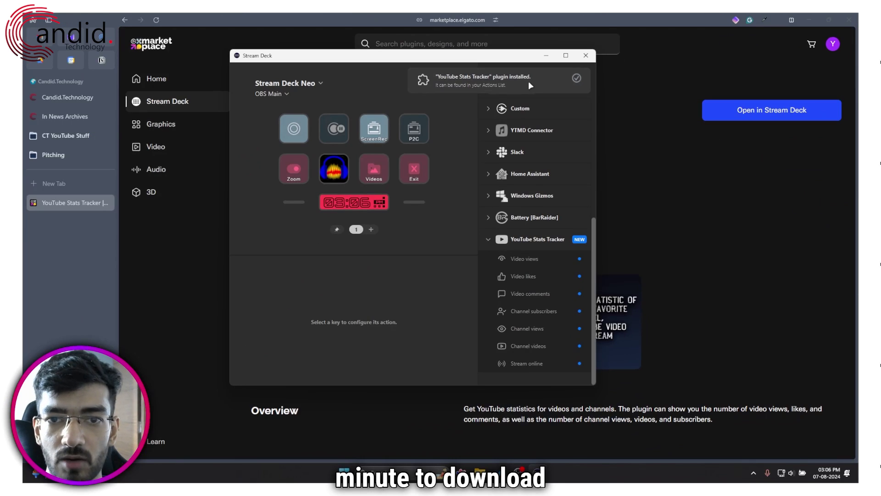
Bring Stream Deck to the front and switch to the Default Profile
left_click(806, 19)
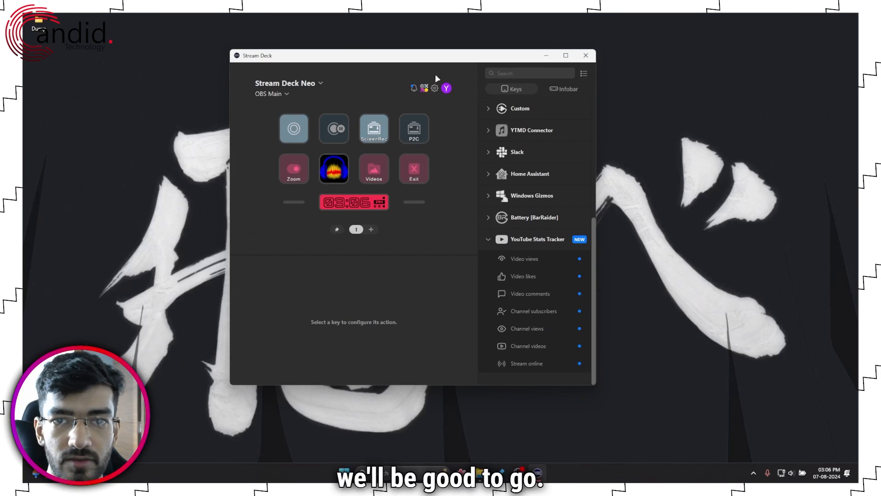
left_click_drag(429, 62, 428, 70)
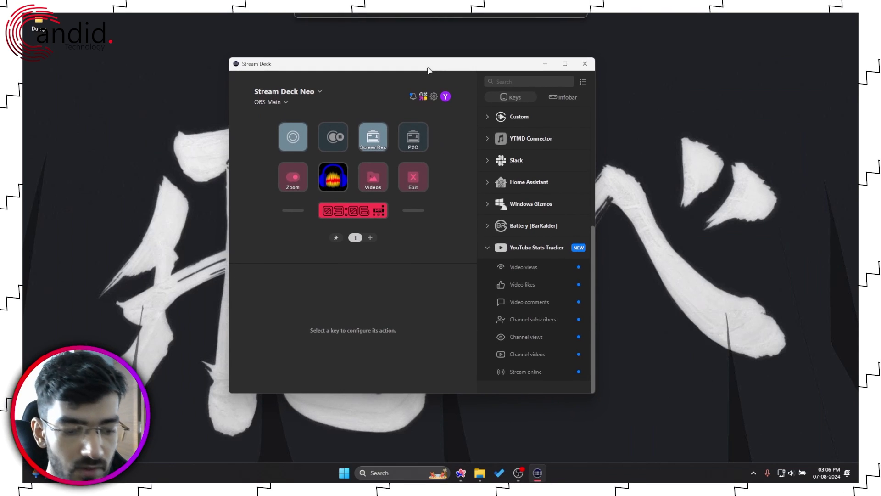
left_click(274, 102)
left_click(278, 126)
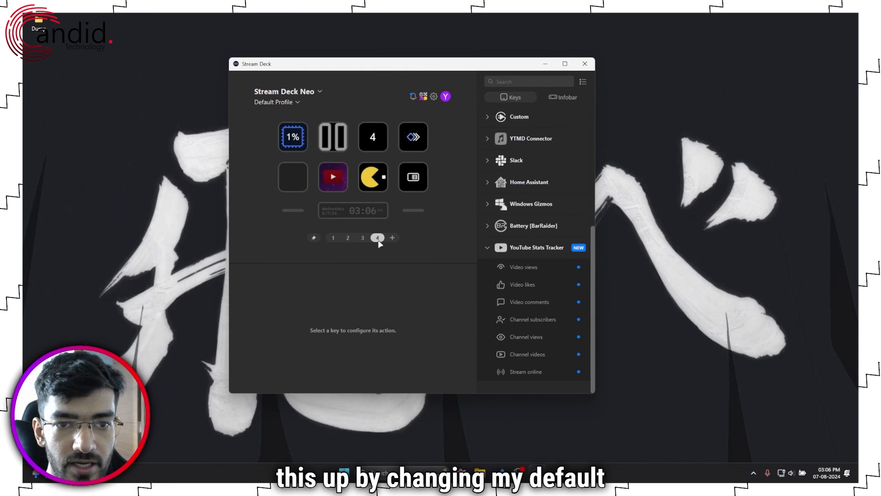
Replace the old YouTube key with a Channel subscribers action
left_click(330, 178)
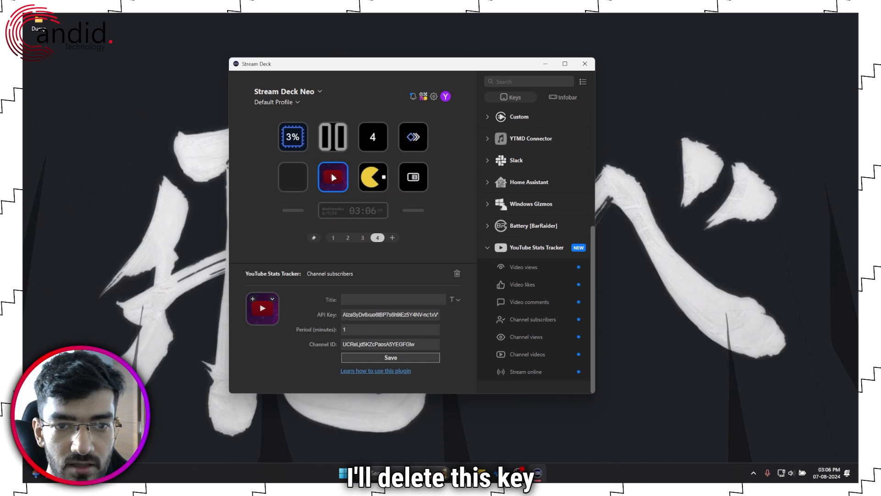
key("Delete")
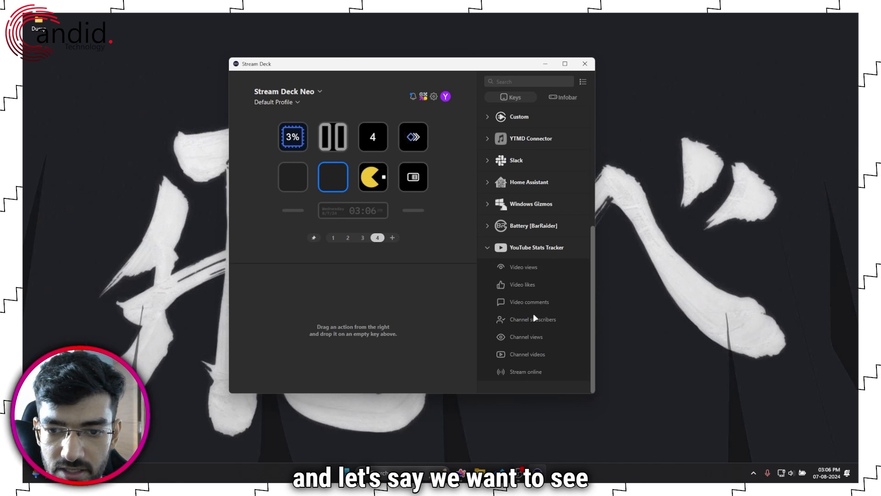
left_click_drag(530, 320, 326, 173)
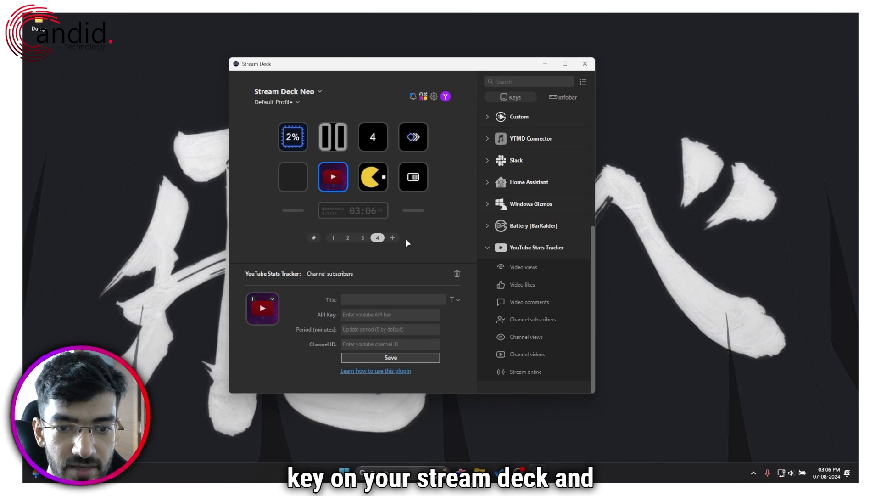
left_click(406, 317)
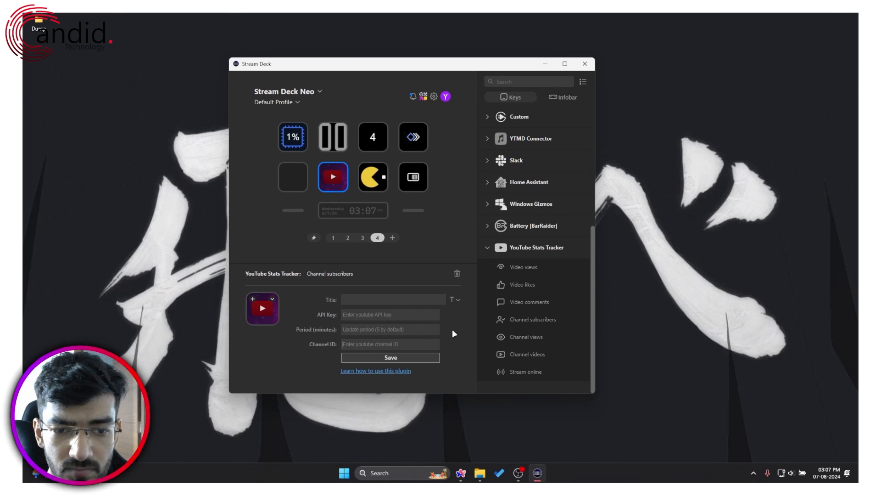
Search Google for 'google cloud console' and open the Google Cloud console
left_click(463, 411)
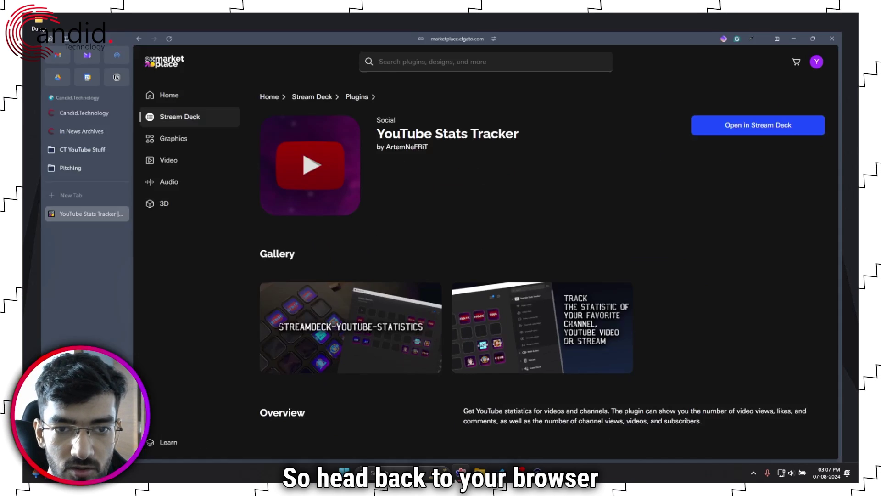
key("ctrl+t")
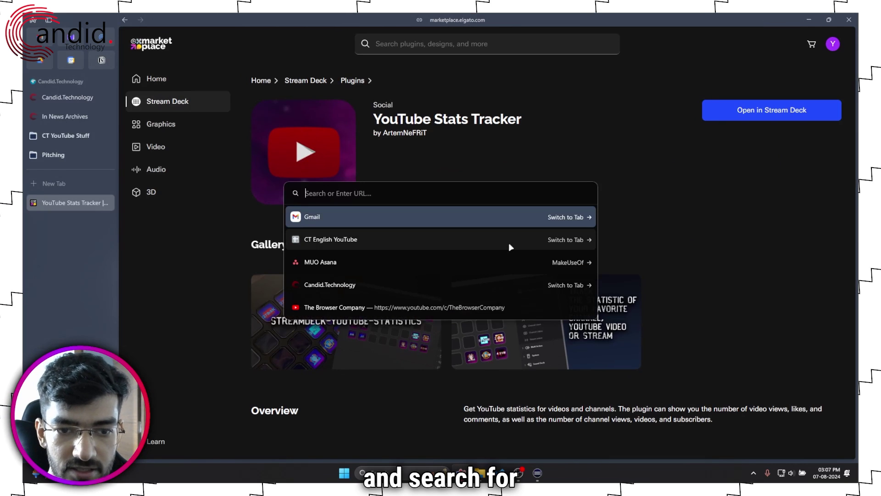
type("gogle clo")
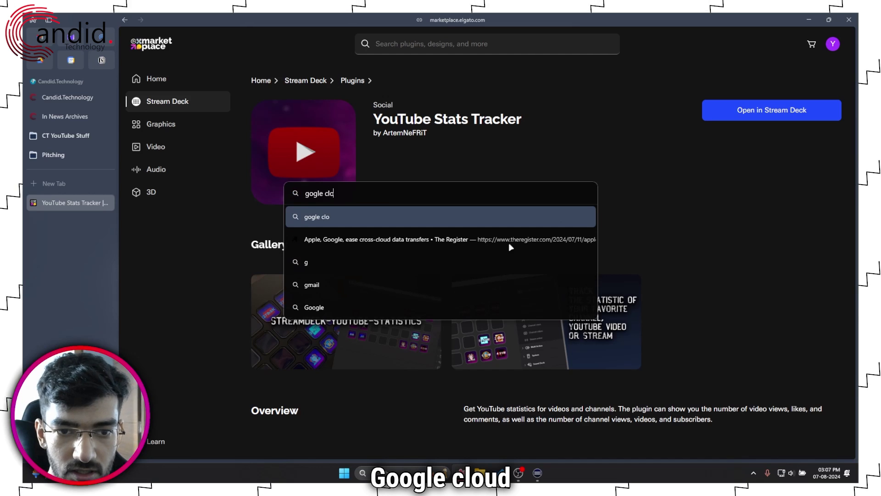
type("ud console")
key("Return")
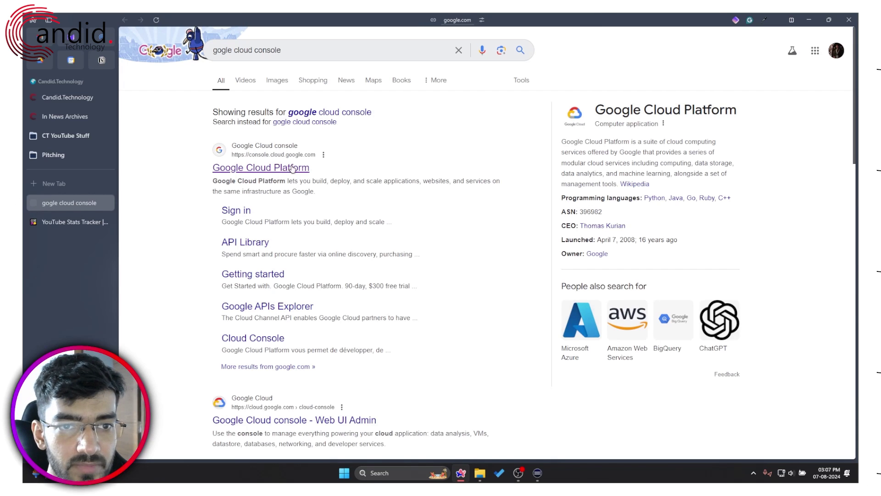
left_click(292, 169)
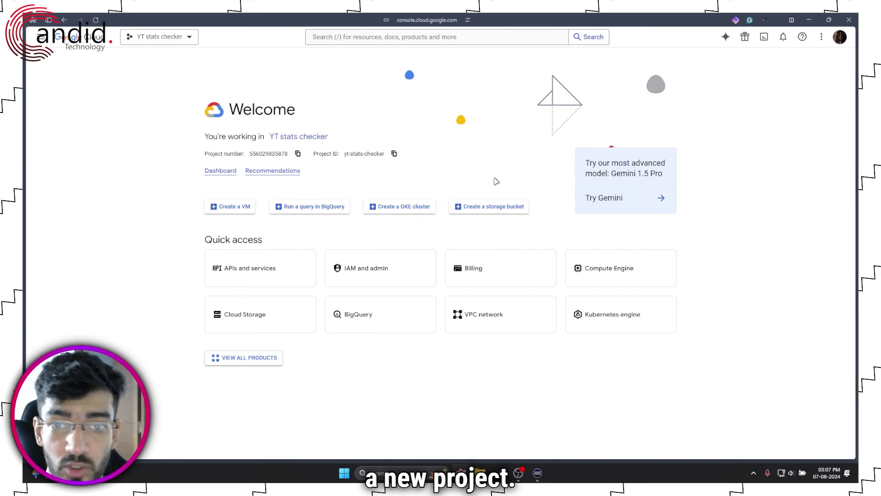
Confirm YT stats checker as the active project and go to APIs & Services
left_click(181, 39)
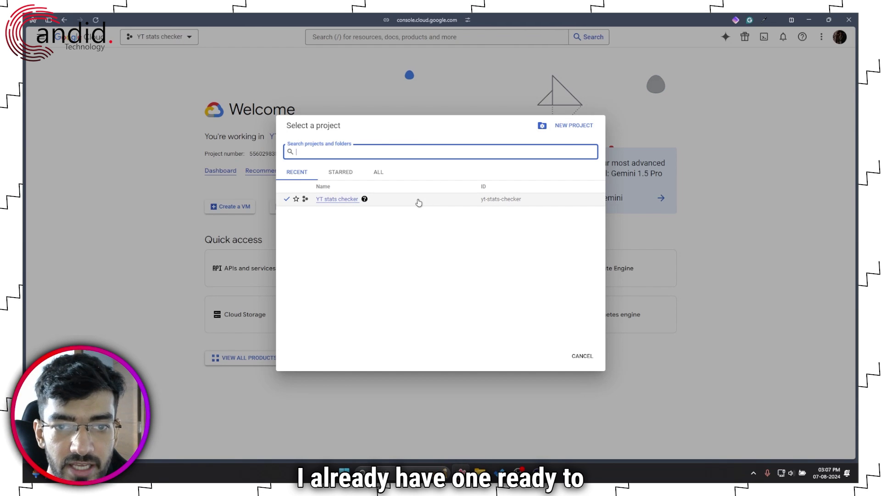
left_click(356, 77)
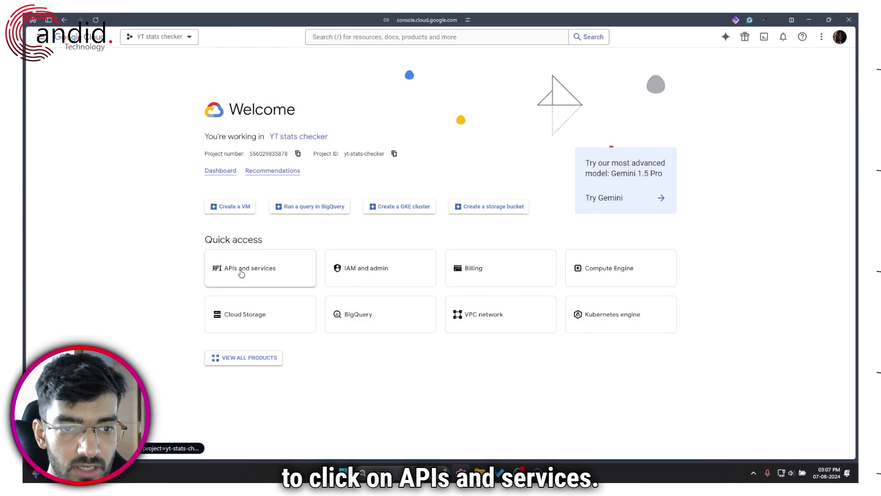
left_click(259, 272)
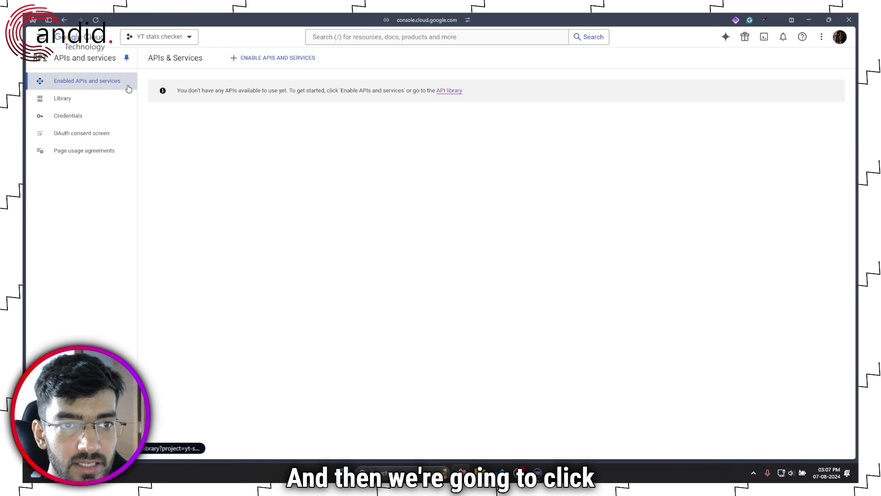
Search the API Library for 'youtube' and enable YouTube Data API v3
left_click(82, 101)
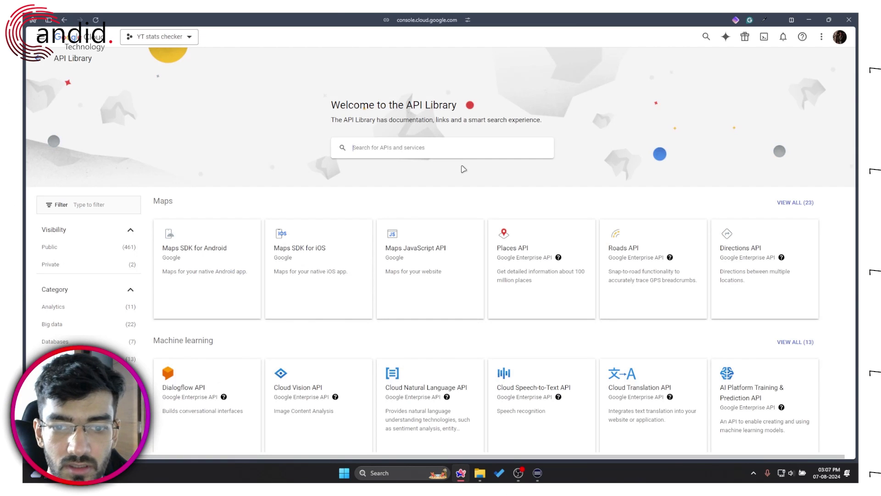
type("youtube")
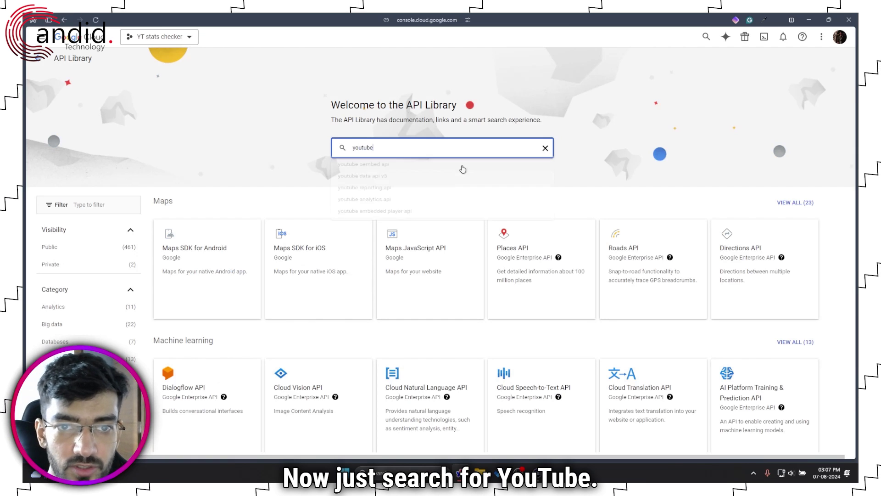
key("Return")
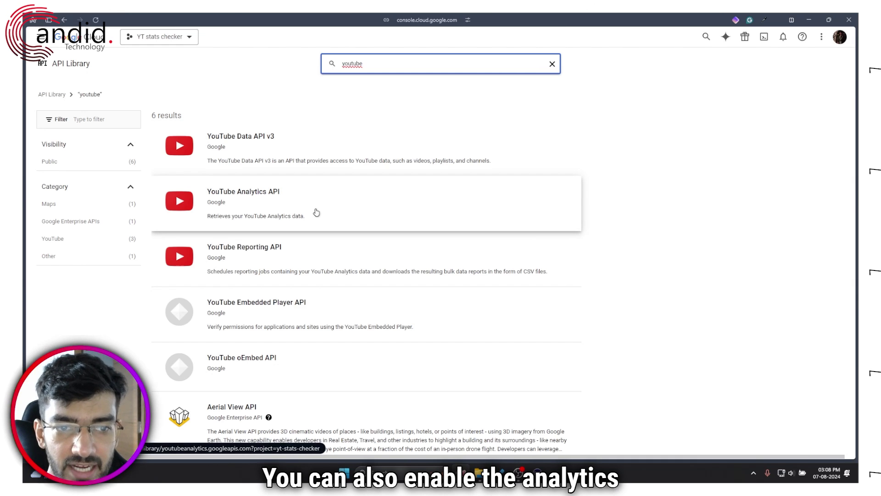
left_click(369, 167)
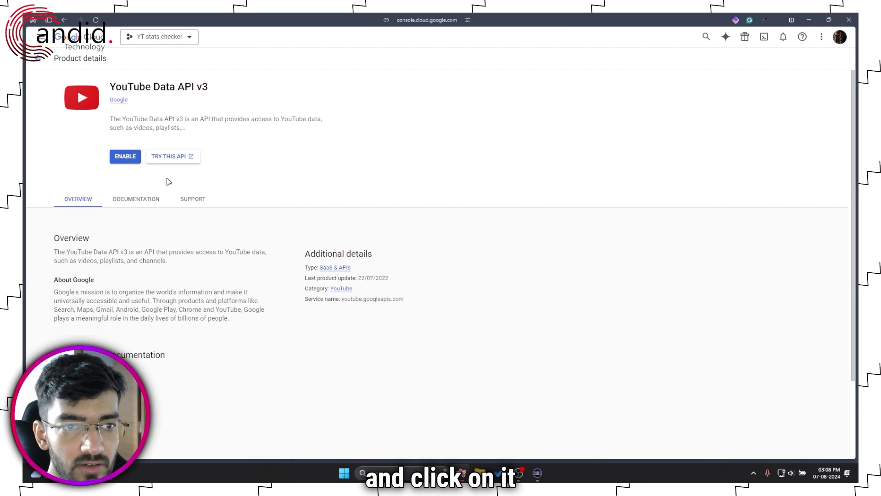
left_click(125, 156)
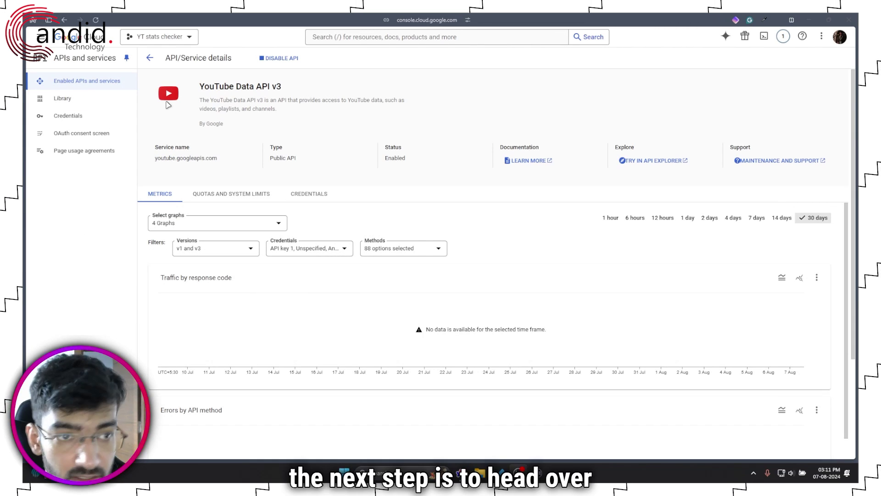
Create a new API key on the project's Credentials page
left_click(87, 122)
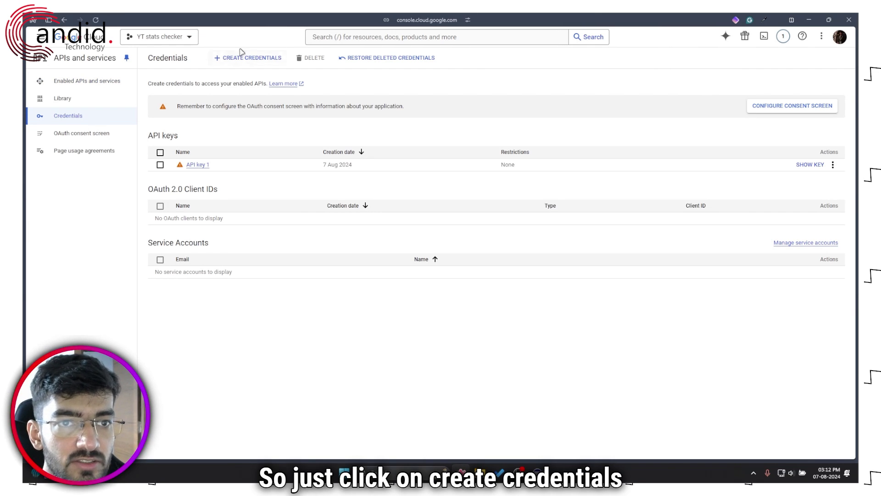
left_click(255, 60)
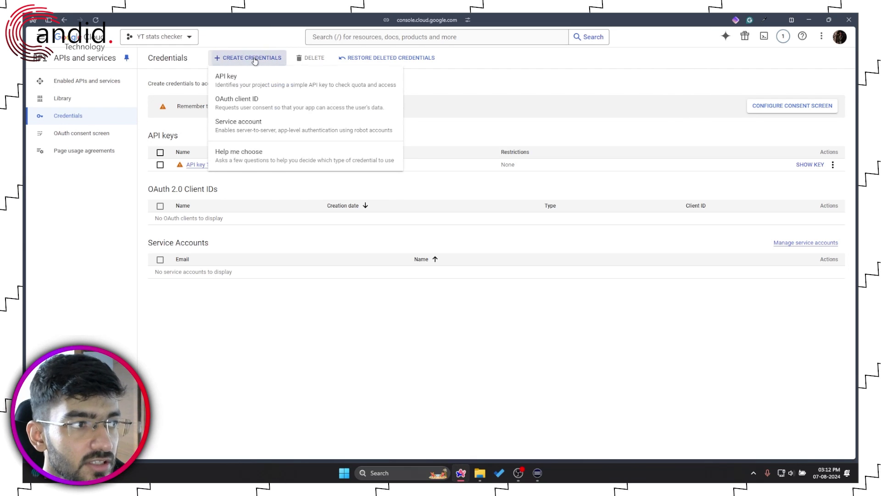
left_click(248, 83)
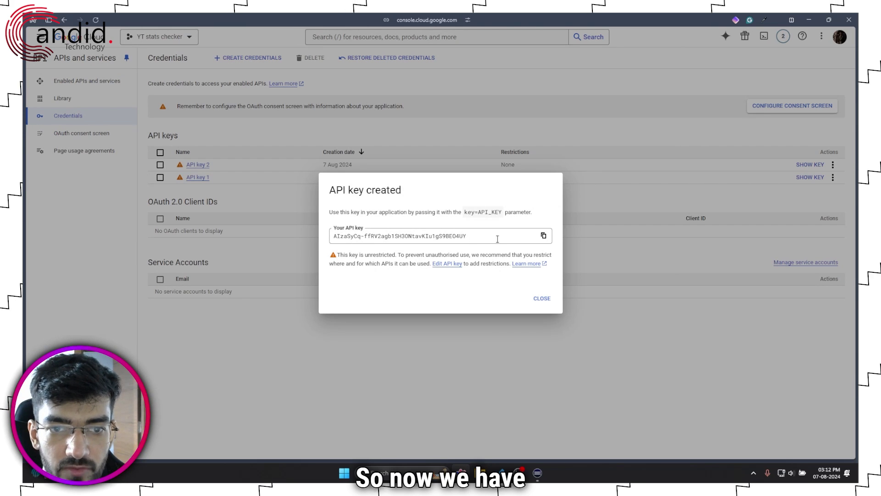
left_click(477, 239)
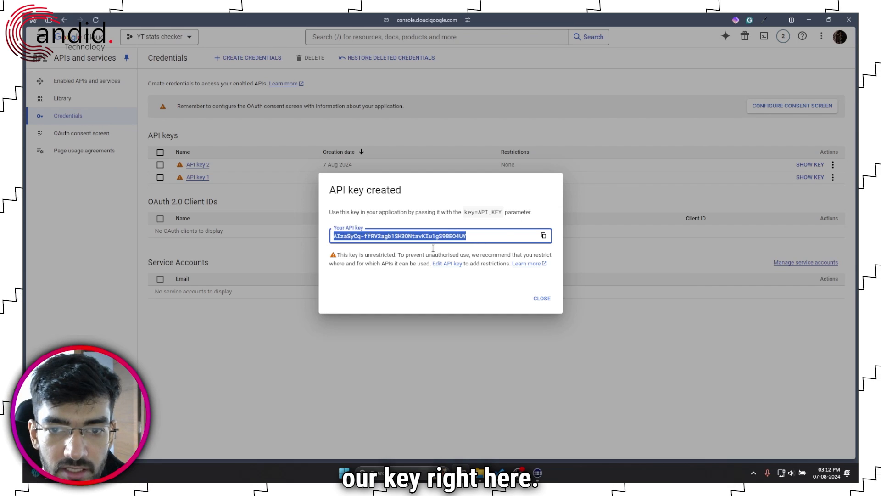
left_click(536, 297)
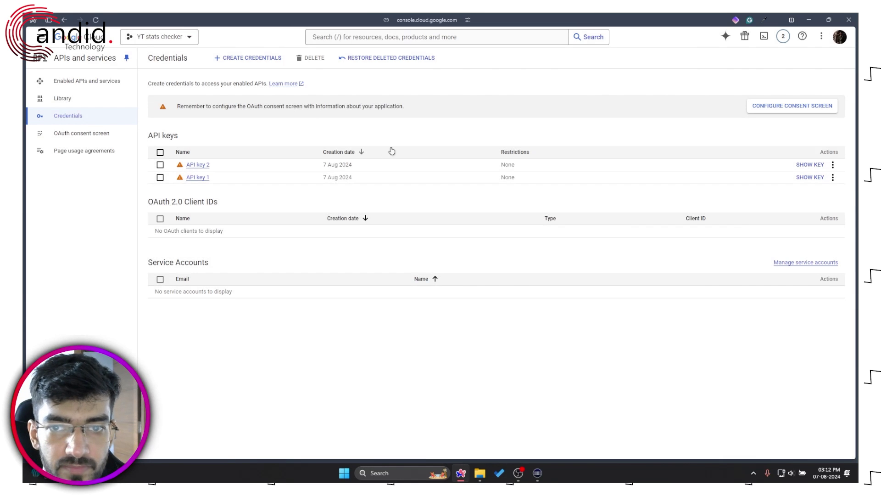
Copy the key from API key 2's details page and return to Stream Deck
left_click(206, 165)
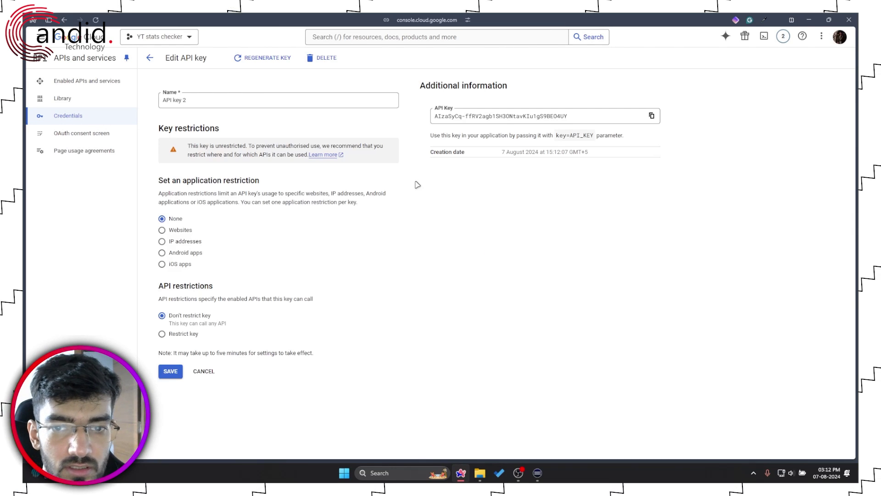
left_click(651, 116)
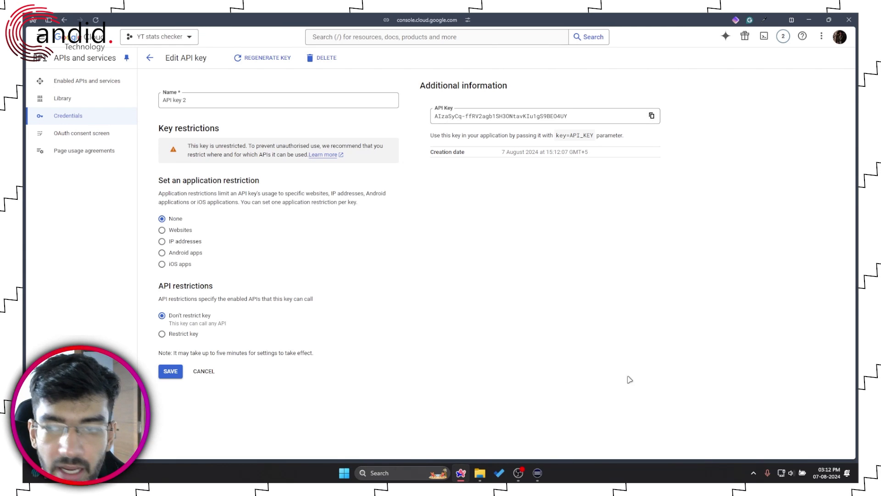
left_click(537, 473)
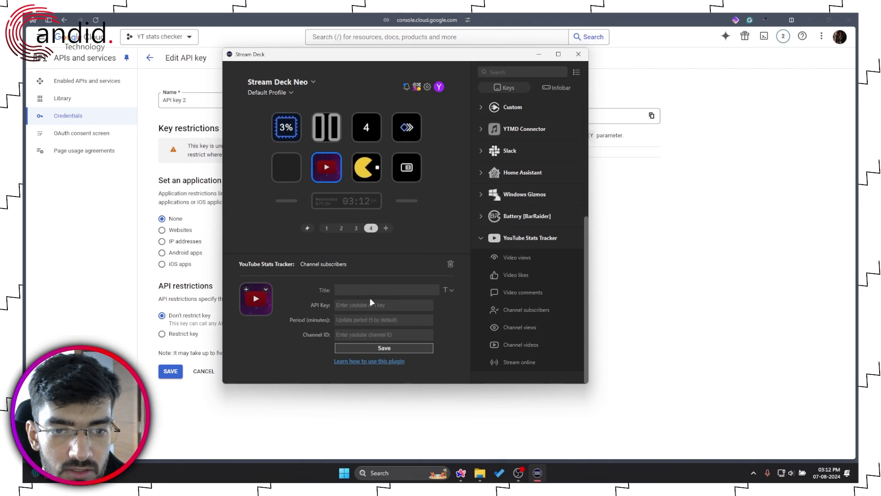
Paste the API key into the Channel subscribers key and set Period to 1 minute
left_click(360, 305)
key("ctrl+v")
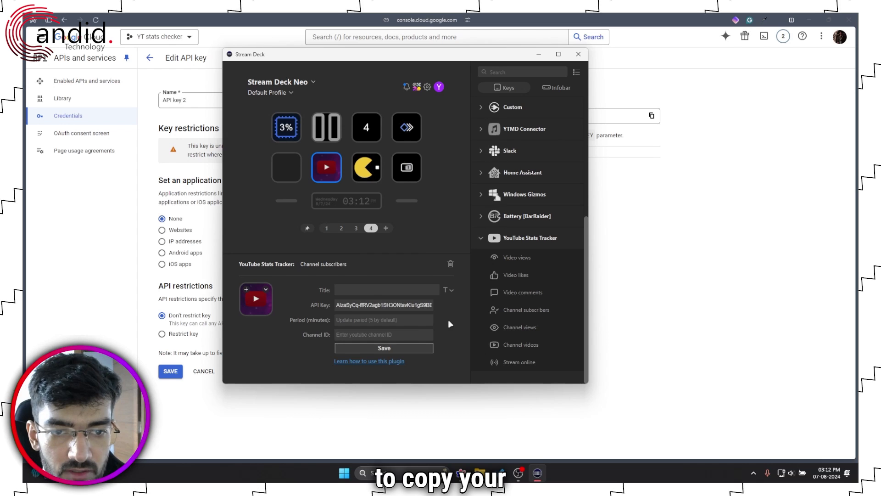
left_click(397, 320)
type("1")
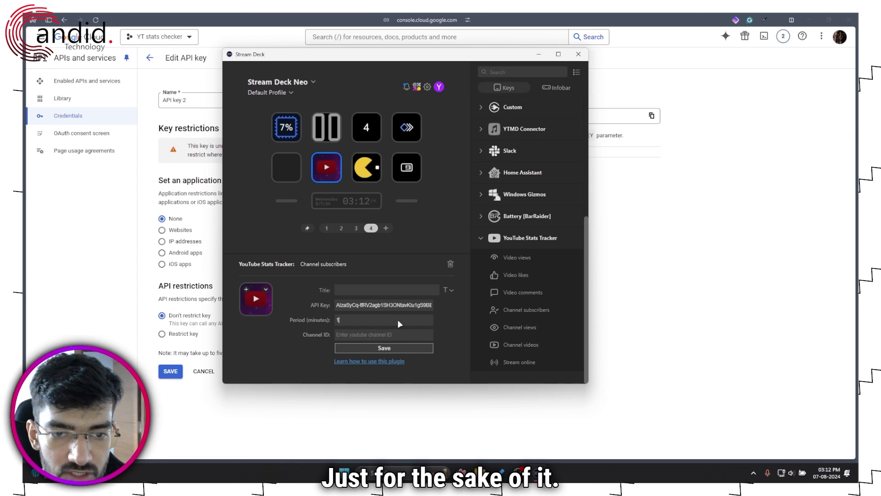
left_click(391, 333)
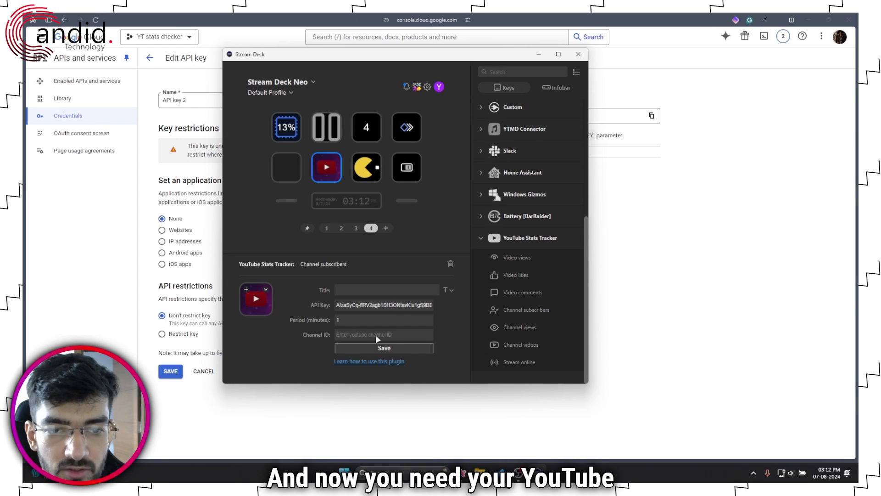
left_click(657, 254)
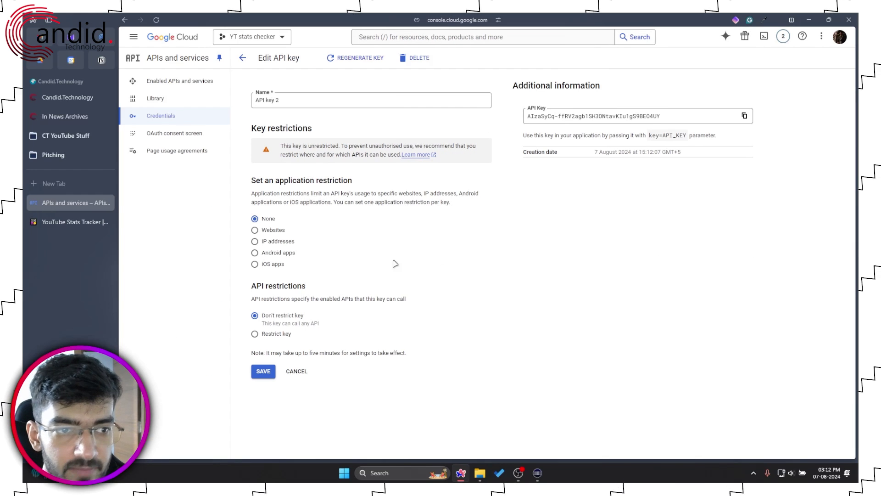
Open YouTube in a new browser tab
left_click(92, 184)
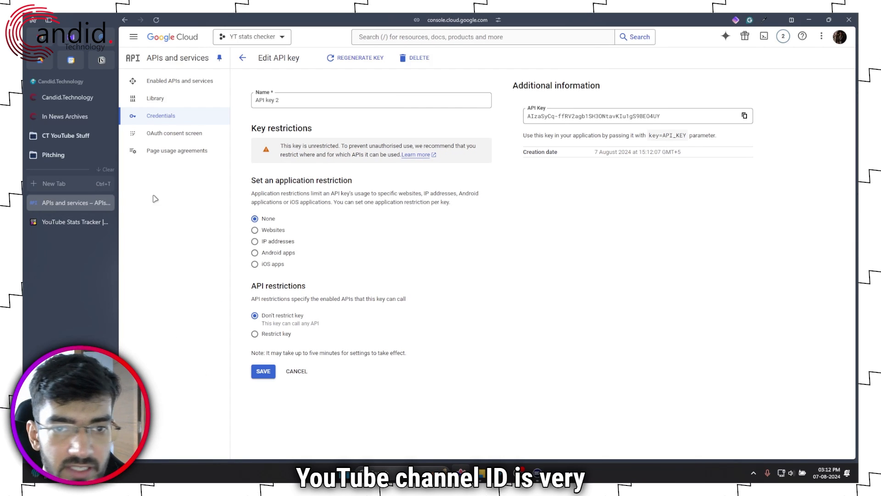
type("youtb")
key("BackSpace")
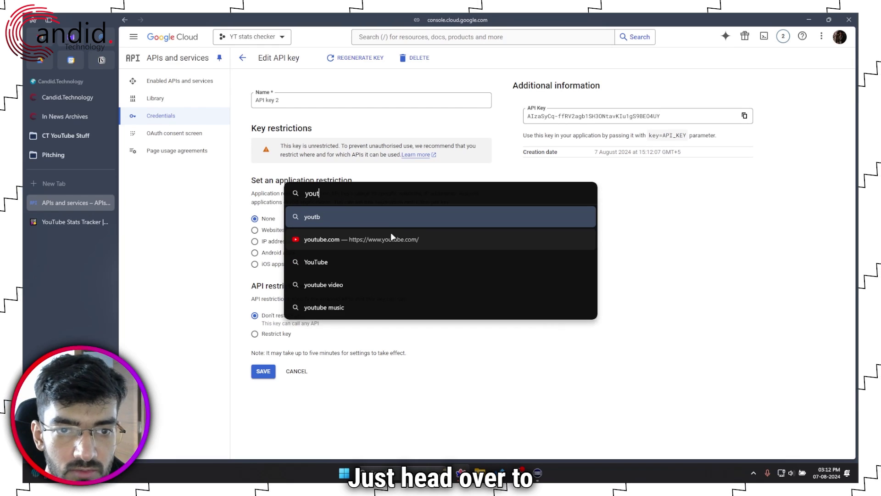
key("Down")
key("Return")
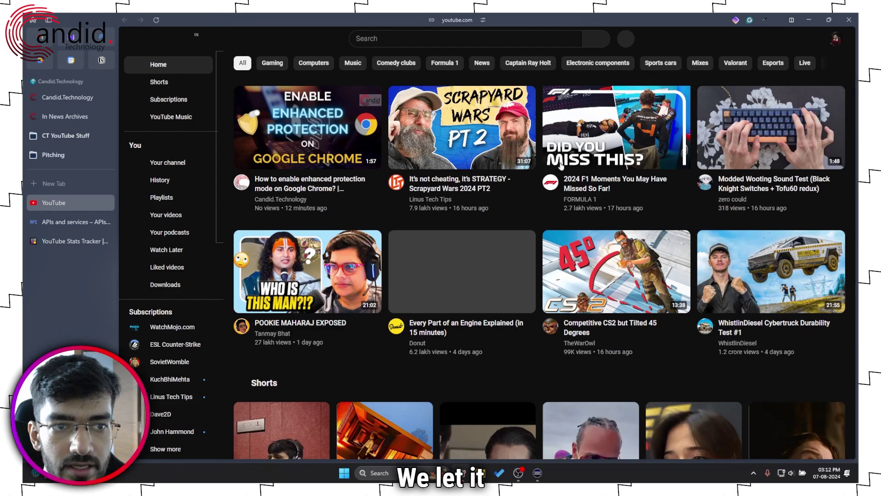
Copy the channel ID from YouTube's Advanced settings page
left_click(835, 39)
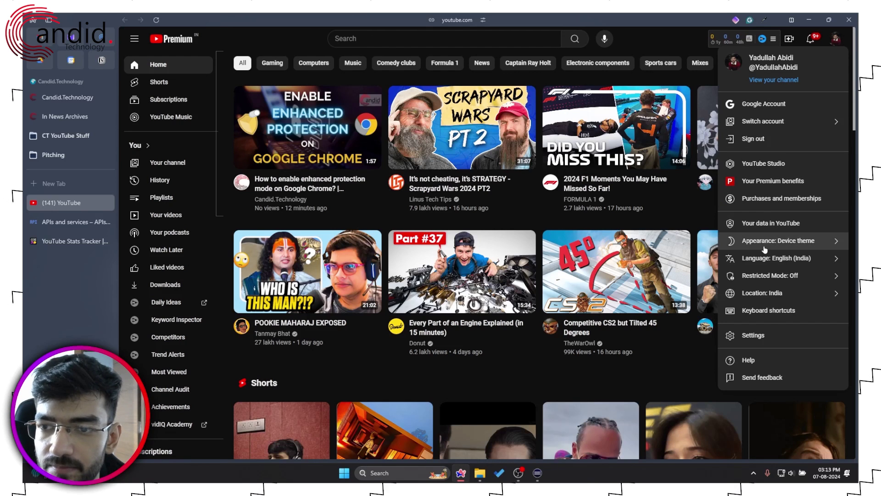
left_click(753, 335)
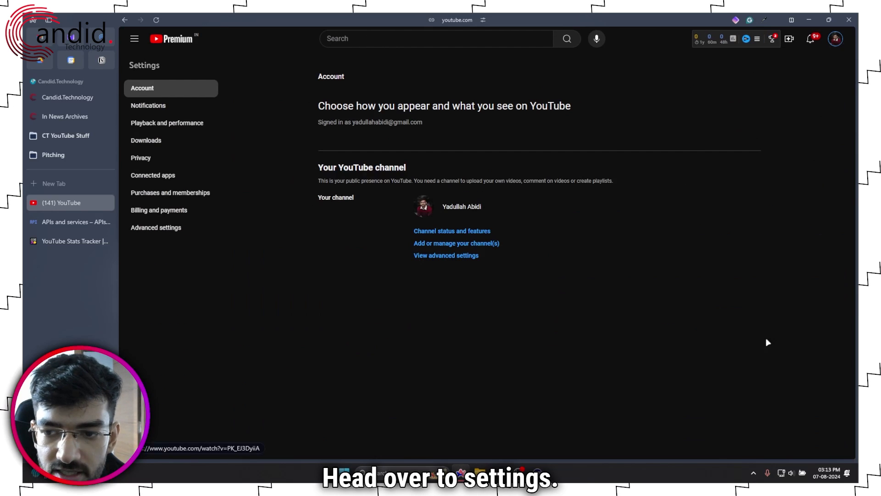
left_click(447, 255)
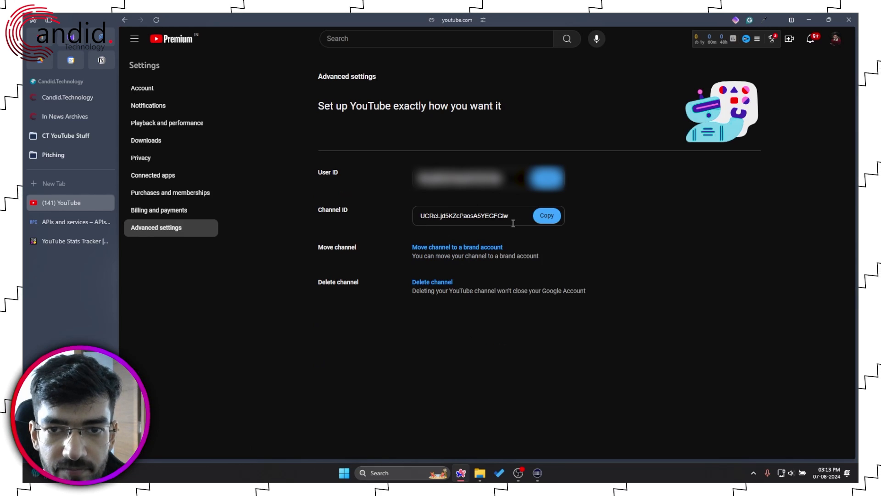
left_click(552, 216)
Paste the channel ID into the Channel subscribers key and save it
left_click(539, 473)
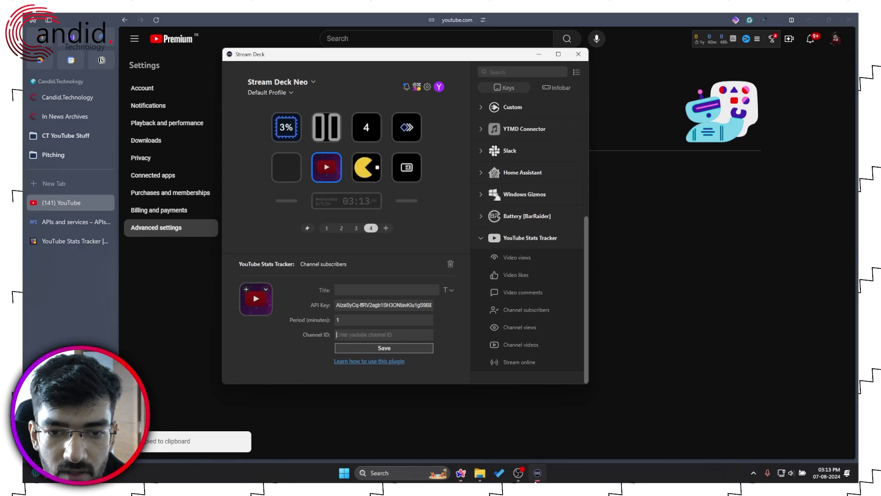
left_click(370, 334)
key("ctrl+v")
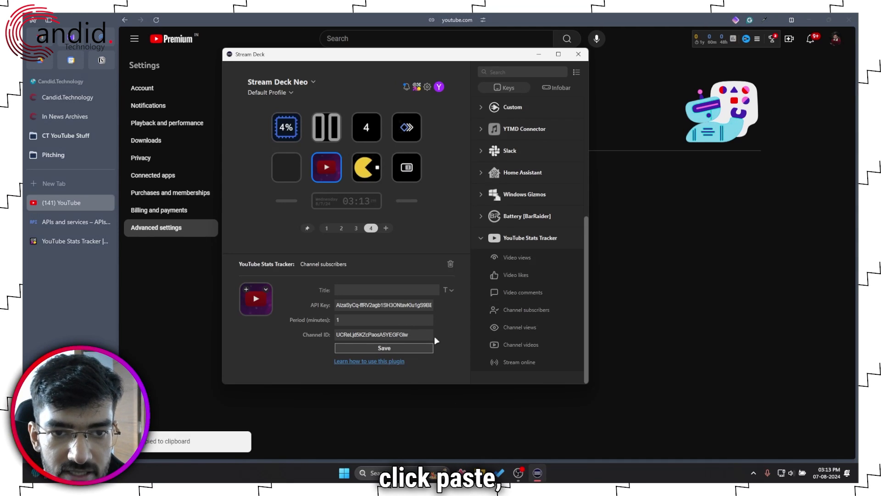
left_click(407, 348)
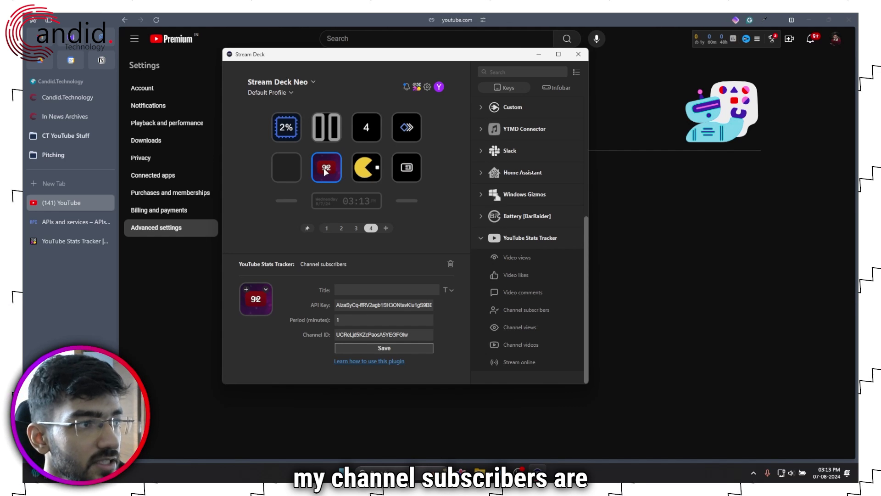
Switch to OBS Main and back to Default Profile to refresh the 92-subscriber count
left_click(282, 90)
left_click(274, 138)
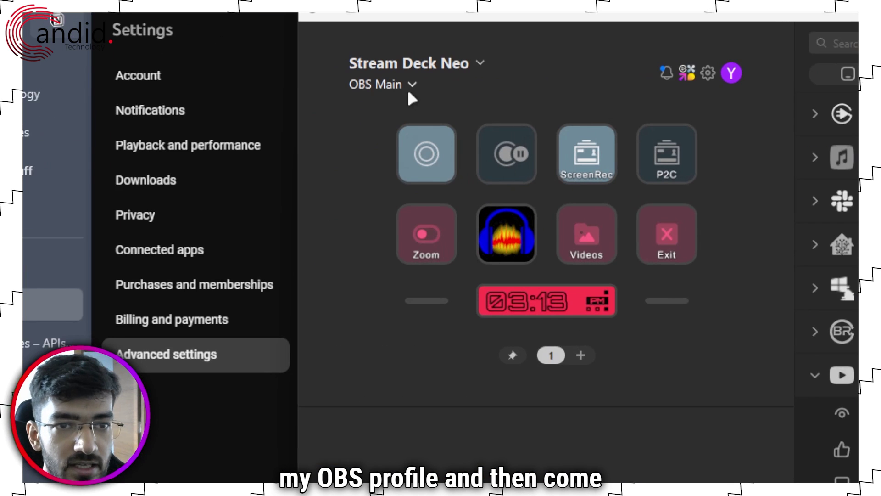
left_click(410, 90)
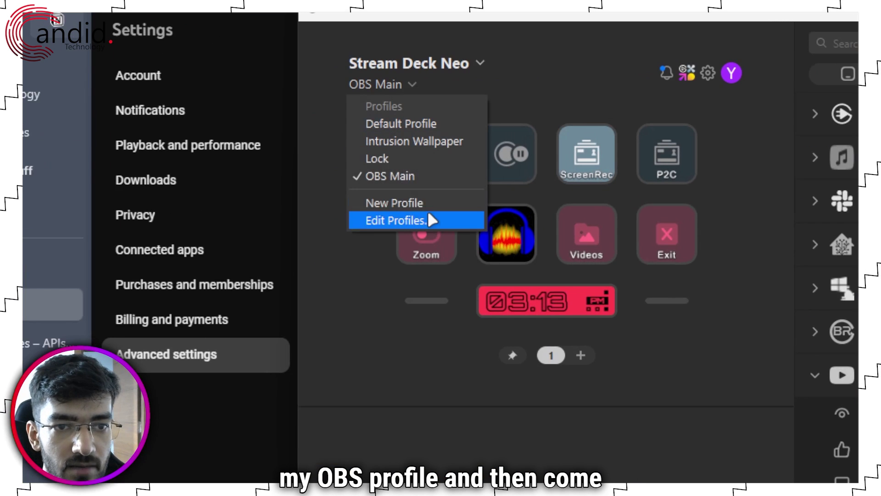
left_click(432, 122)
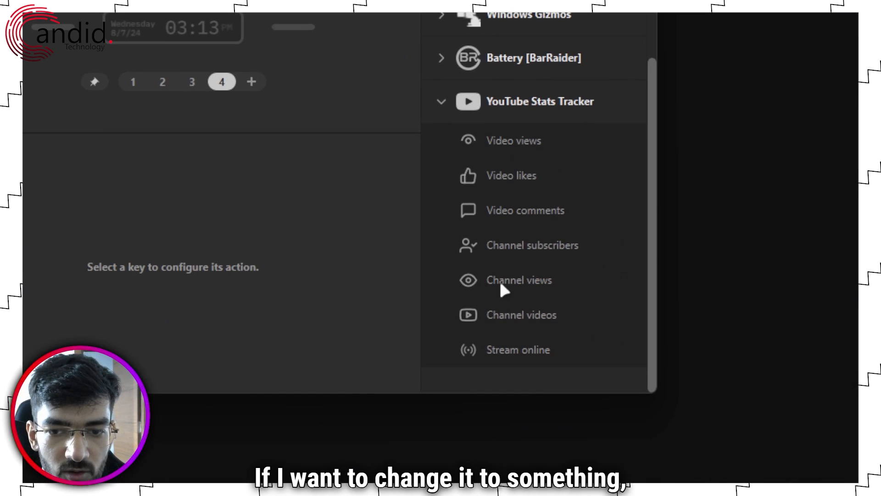
Add a Channel views key in row 2 with the API key and channel ID, showing 144 views
left_click_drag(497, 281, 438, 247)
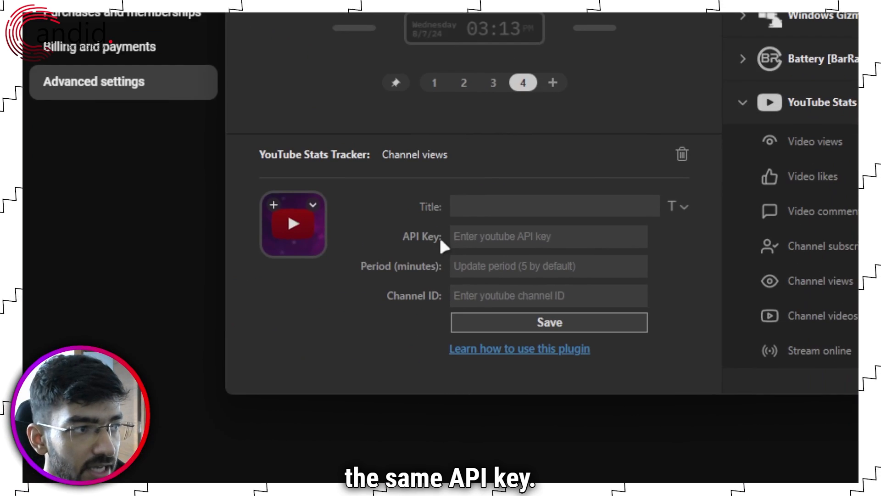
left_click(454, 236)
key("super+v")
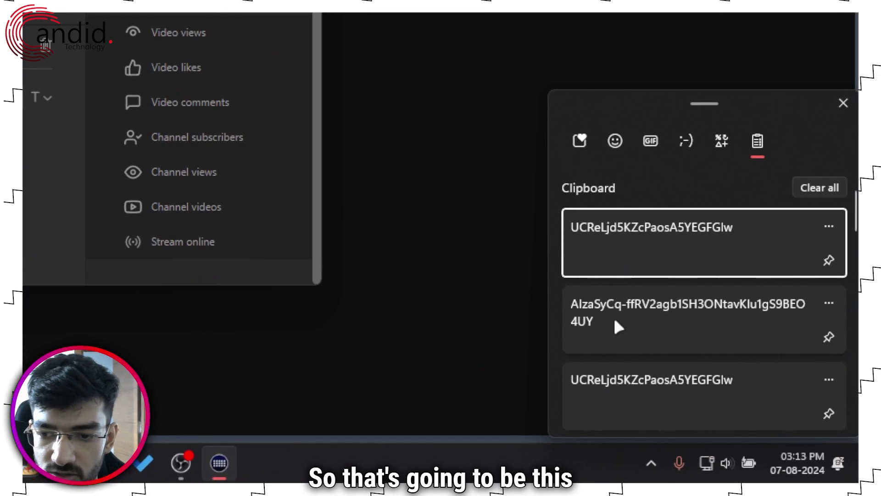
left_click(614, 321)
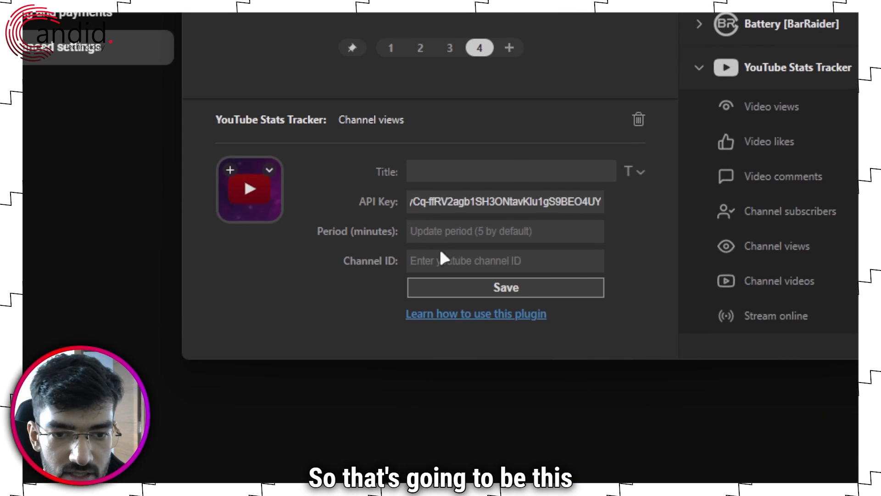
left_click(433, 255)
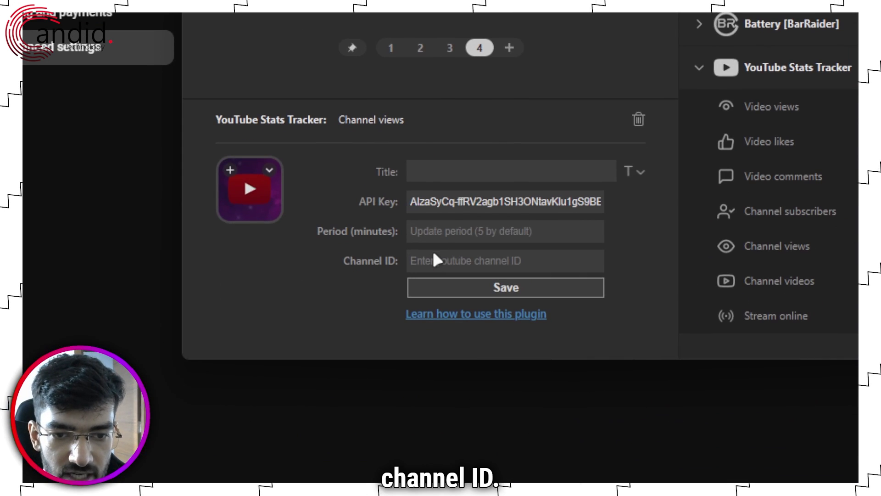
key("ctrl+v")
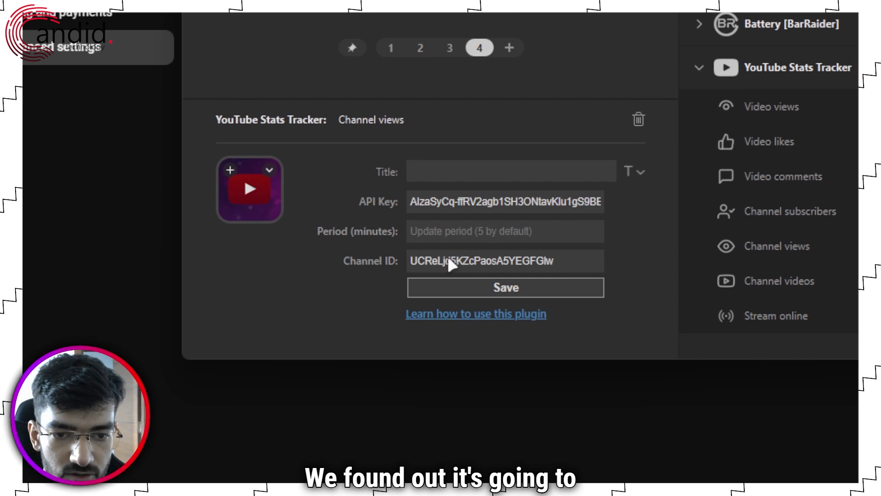
left_click(442, 283)
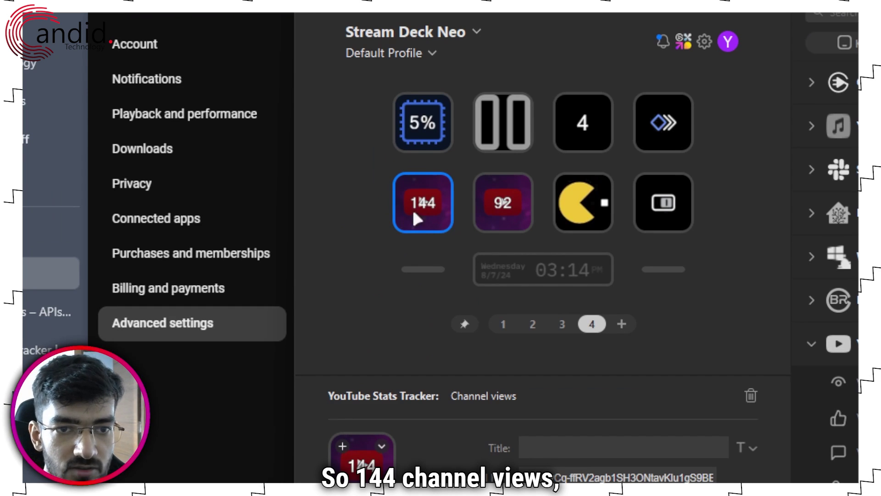
left_click(504, 218)
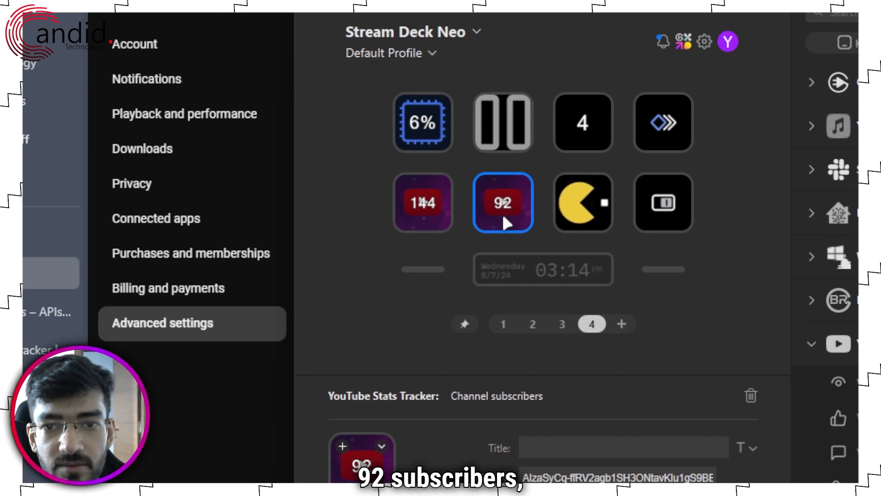